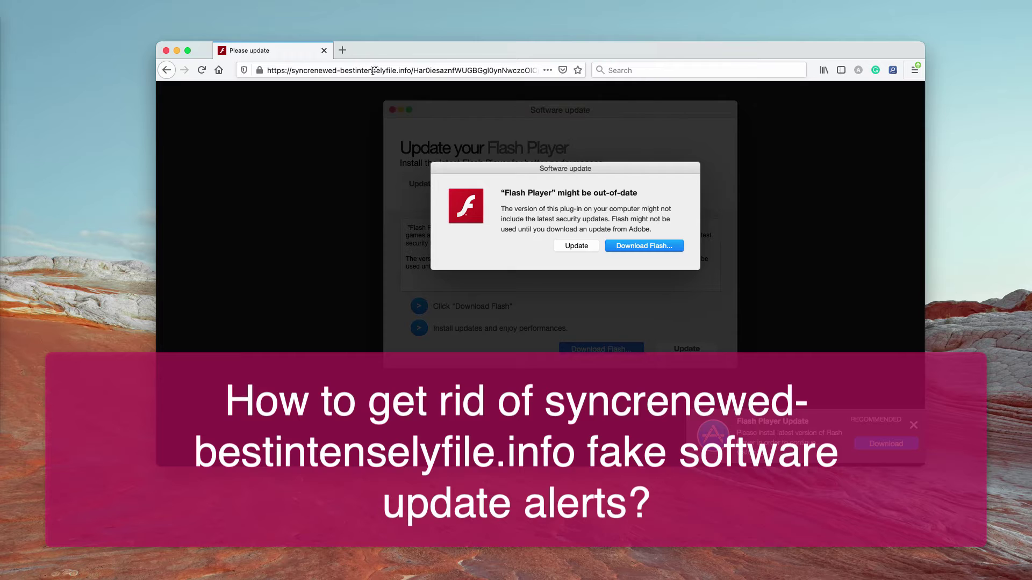
# Step: Select the suspicious domain syncrenewed-bestintenselyfile.info in the fake Flash page's web address
pyautogui.moveTo(409, 70); pyautogui.dragTo(299, 70)
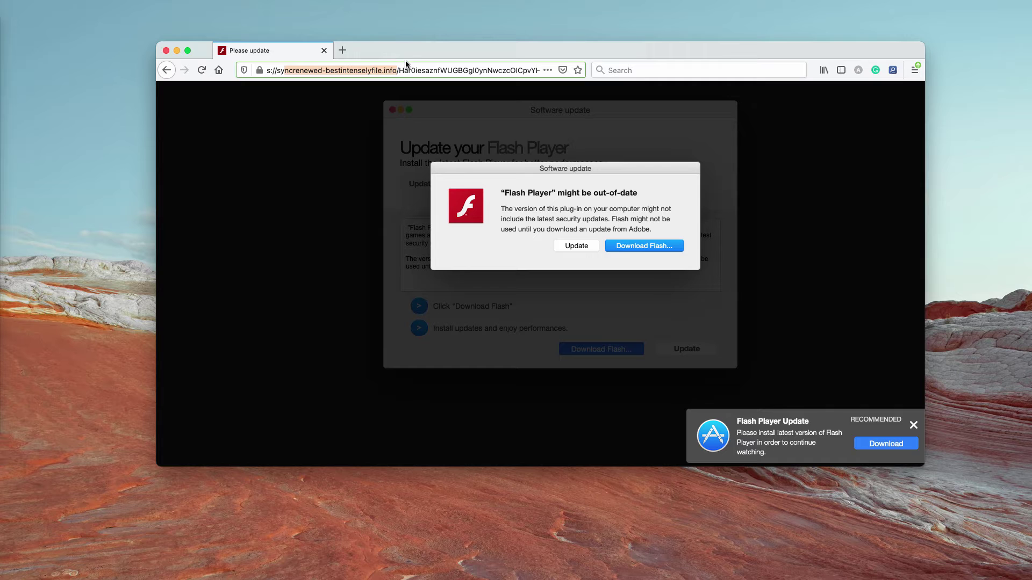
pyautogui.click(519, 131)
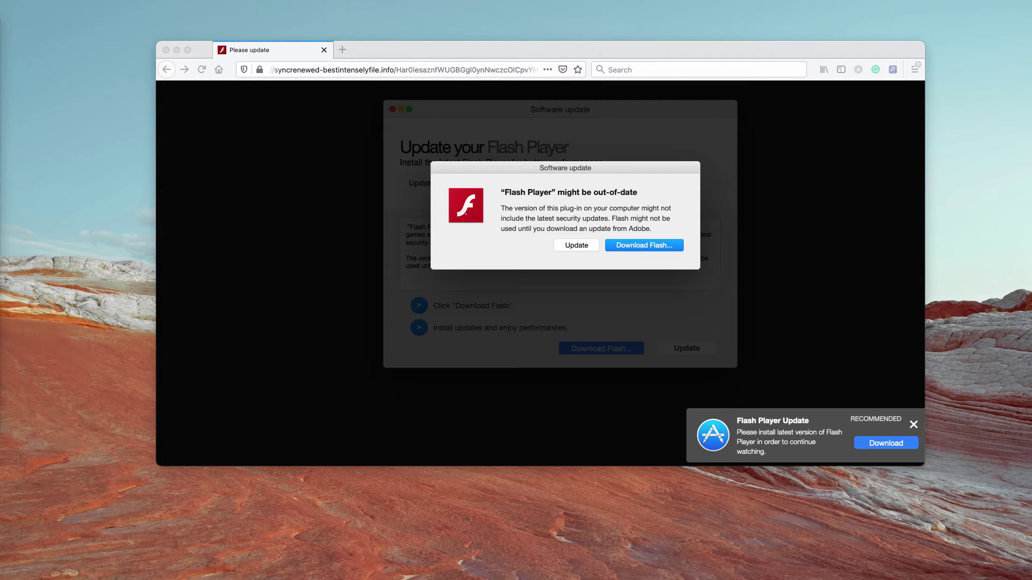
# Step: Confirm in Software Update that macOS Big Sur 11.2.3 is current, then close System Preferences
pyautogui.moveTo(1, 164); pyautogui.dragTo(479, 240)
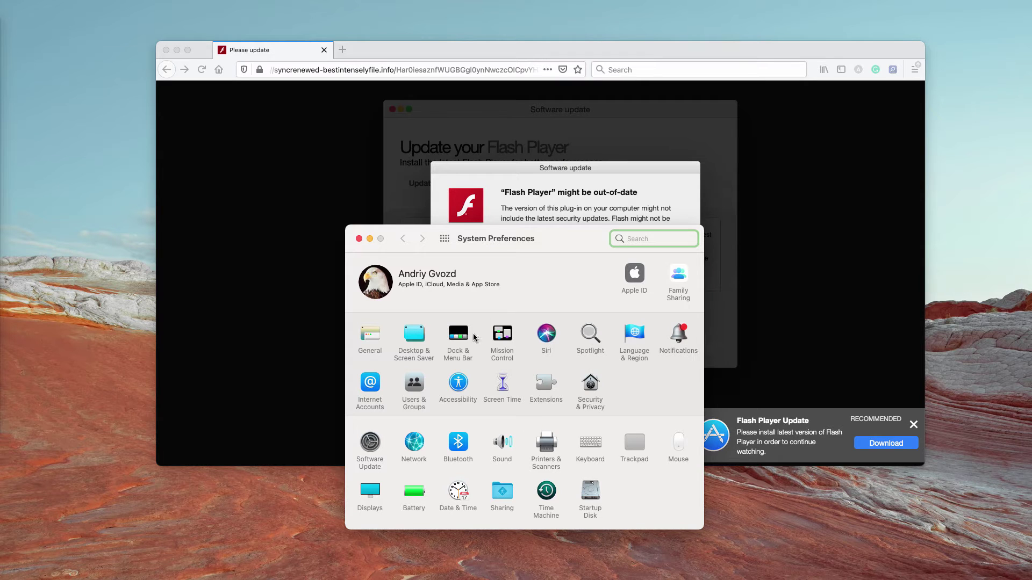
pyautogui.click(367, 433)
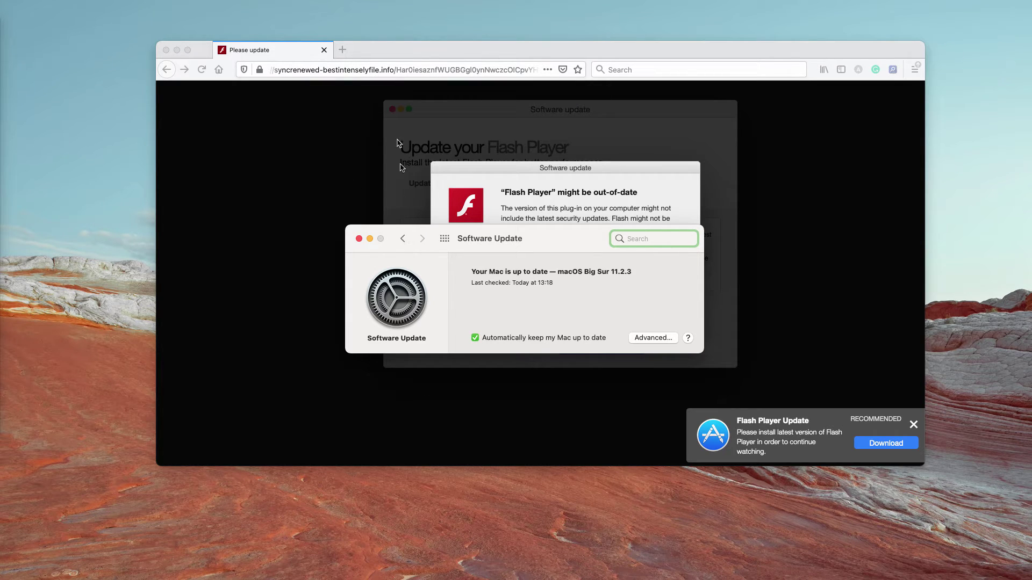
pyautogui.click(359, 239)
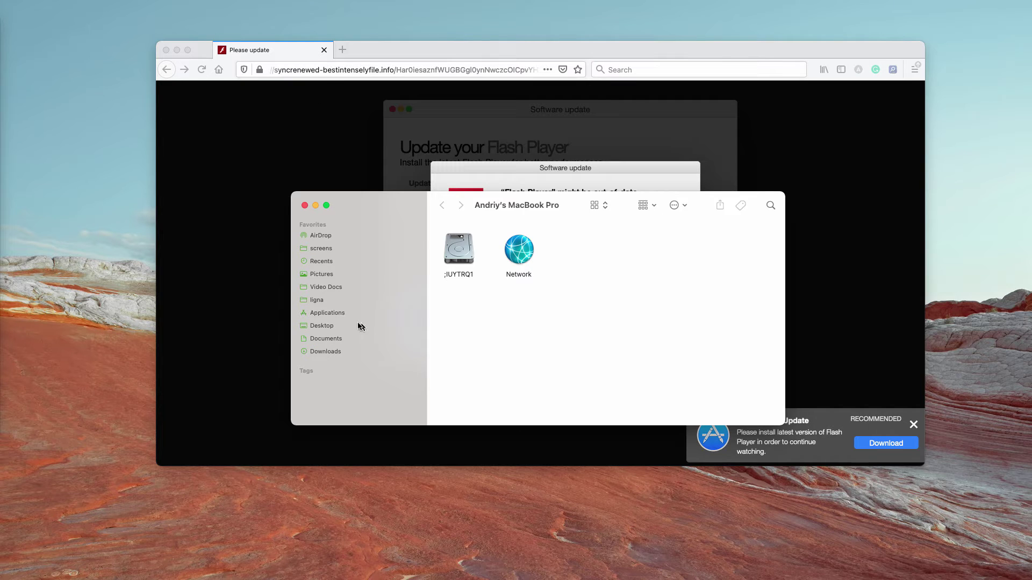
# Step: Scroll through the Applications folder for unfamiliar apps, then close Finder and return to Firefox
pyautogui.click(327, 313)
pyautogui.scroll(10, 462, 293)
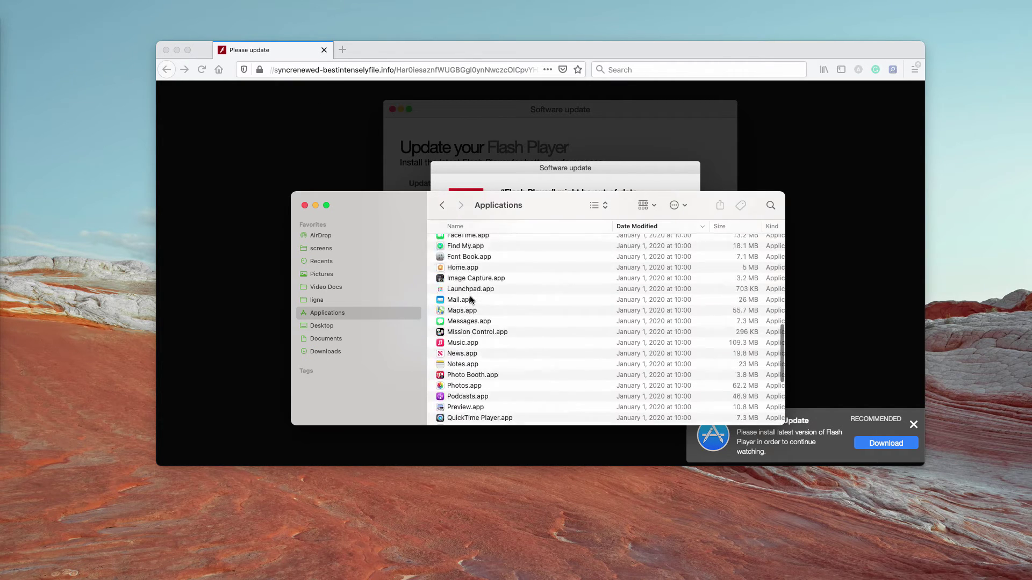
pyautogui.scroll(-5, 470, 300)
pyautogui.scroll(10, 479, 306)
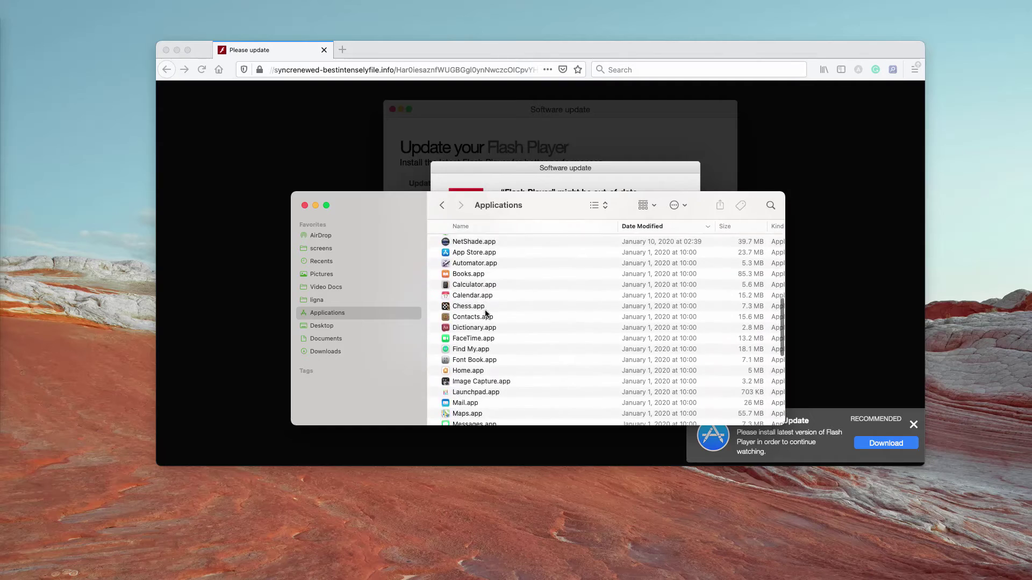
pyautogui.scroll(-15, 485, 309)
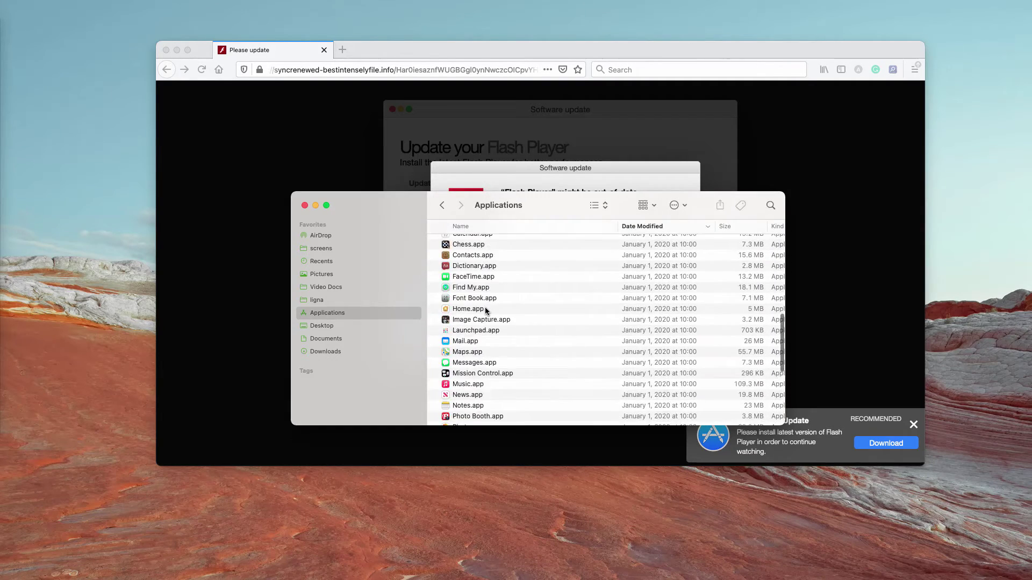
pyautogui.scroll(-5, 484, 309)
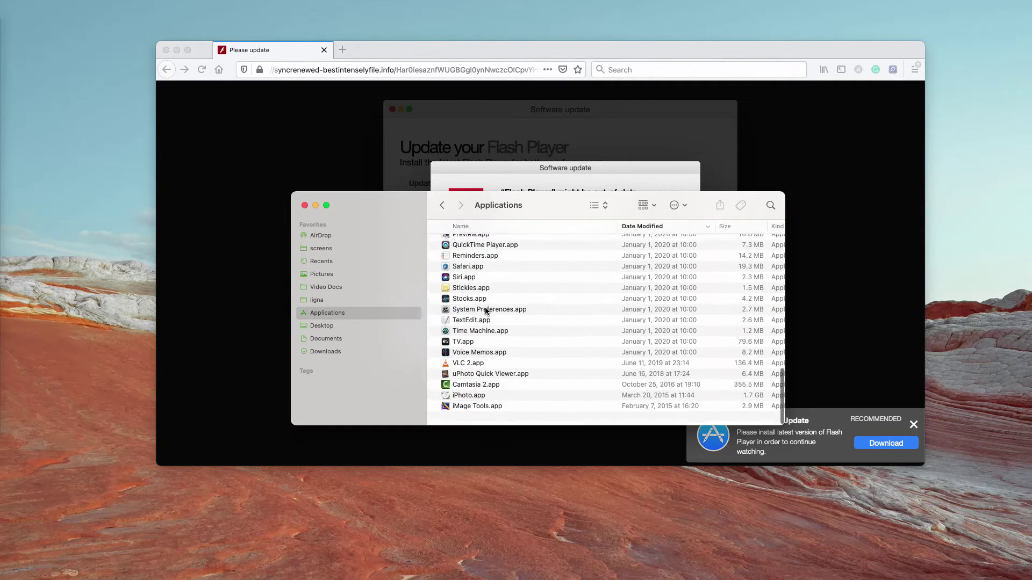
pyautogui.click(304, 205)
pyautogui.moveTo(393, 49); pyautogui.dragTo(394, 51)
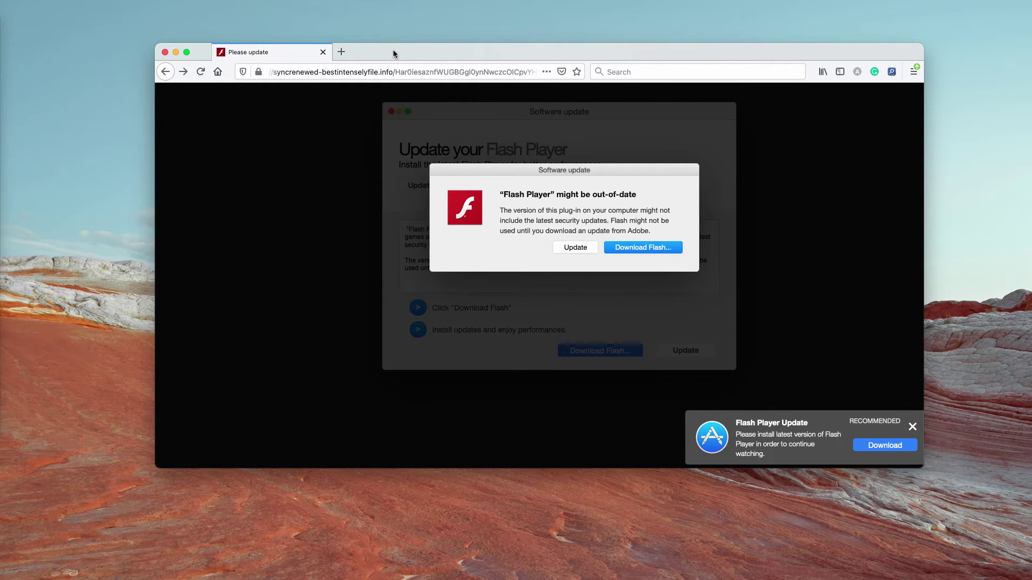
# Step: Review Firefox's installed extensions in the Add-ons Manager, then close that tab
pyautogui.moveTo(418, 49); pyautogui.dragTo(417, 50)
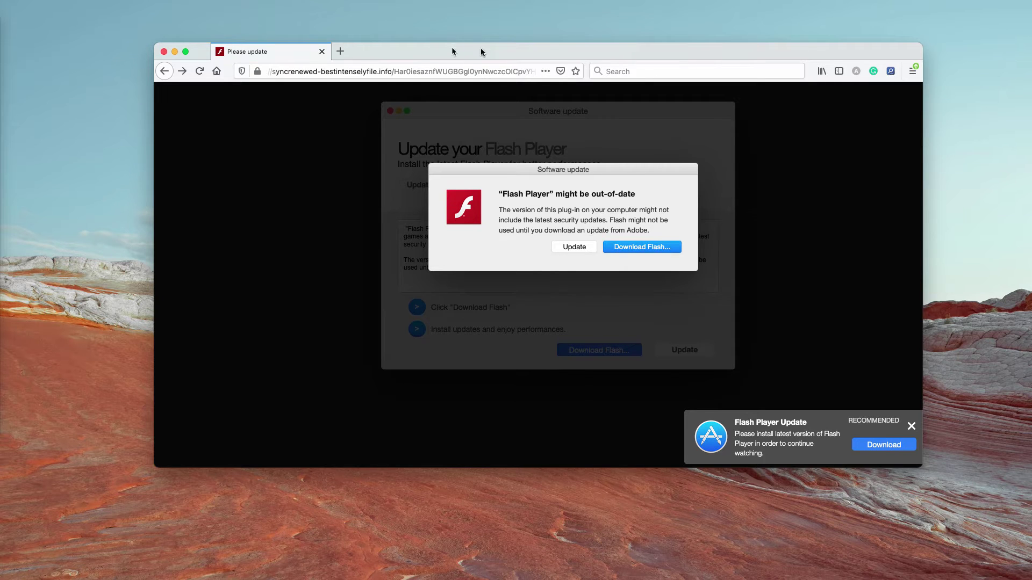
pyautogui.click(912, 71)
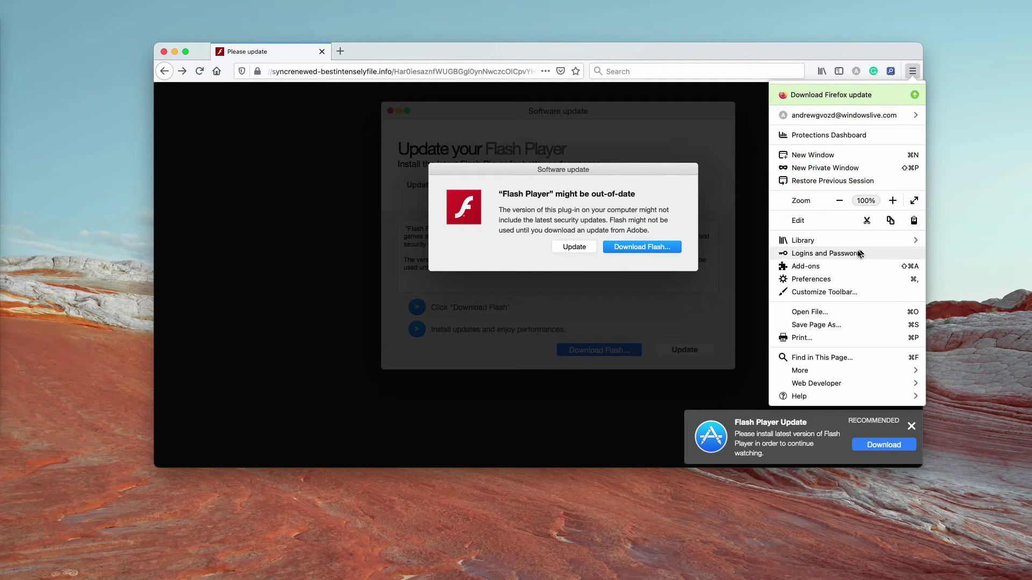
pyautogui.click(819, 265)
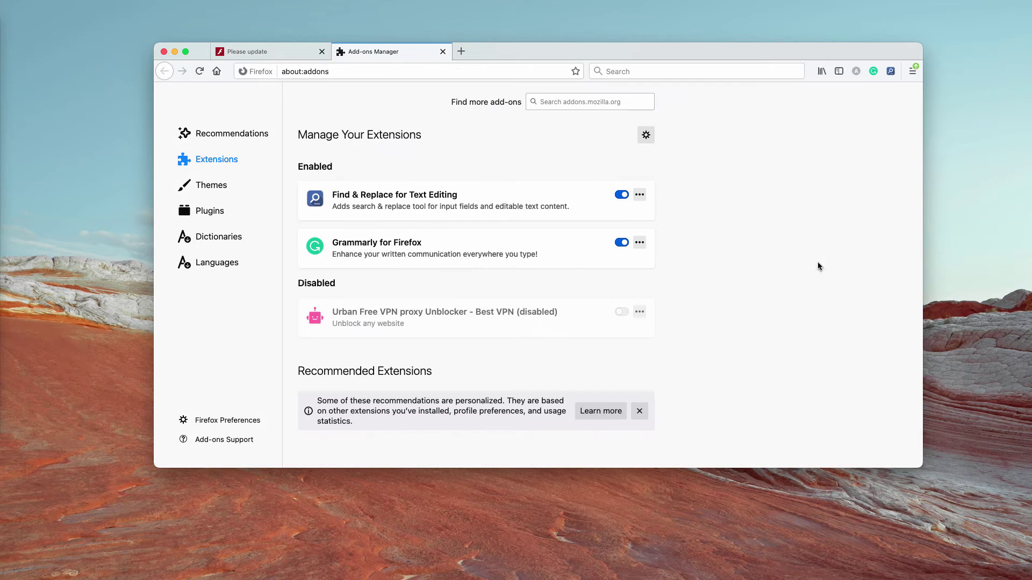
pyautogui.scroll(-3, 366, 282)
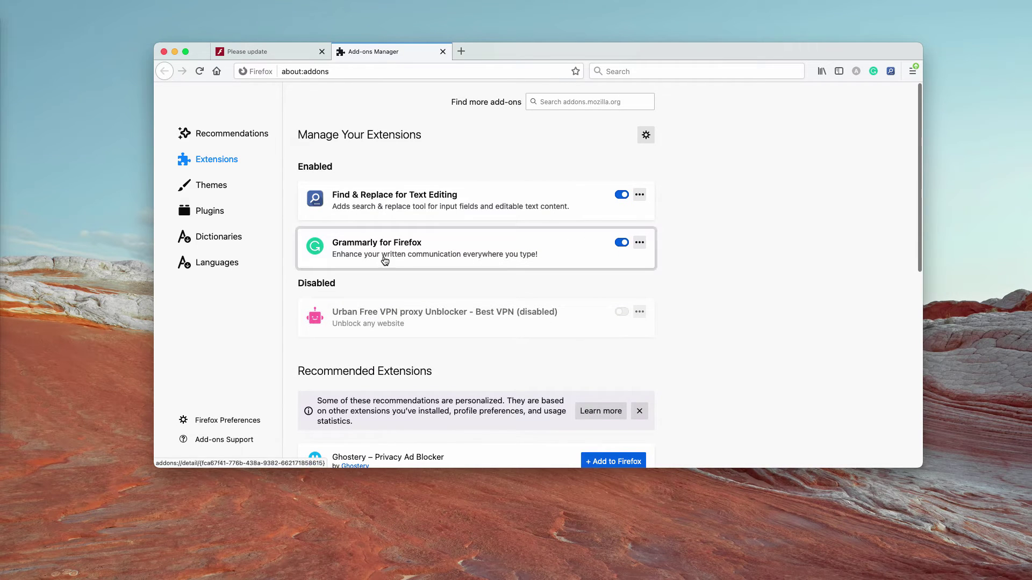
pyautogui.click(442, 51)
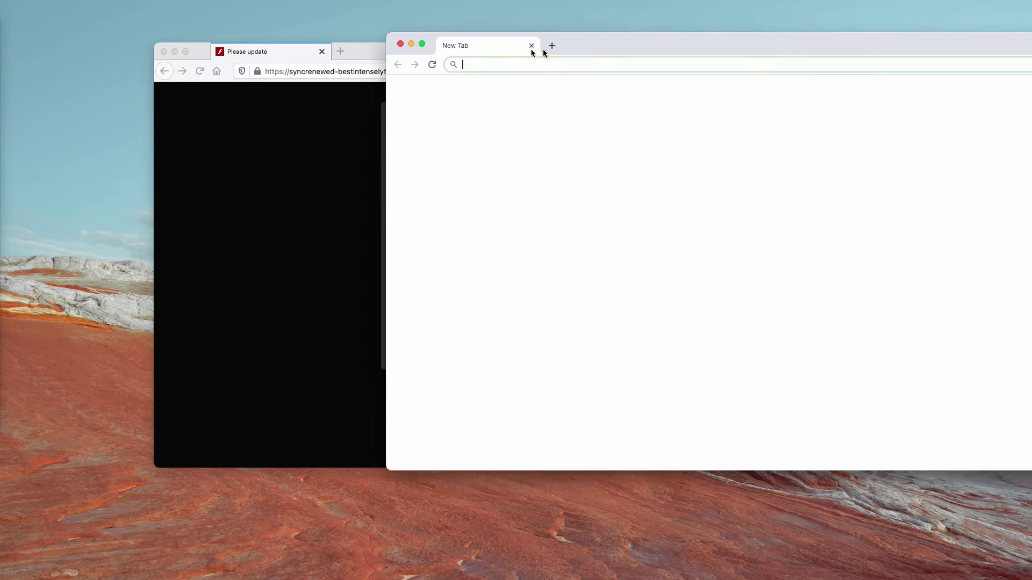
# Step: Open Chrome's Extensions page through More Tools and verify it lists no extensions
pyautogui.moveTo(543, 48); pyautogui.dragTo(260, 47)
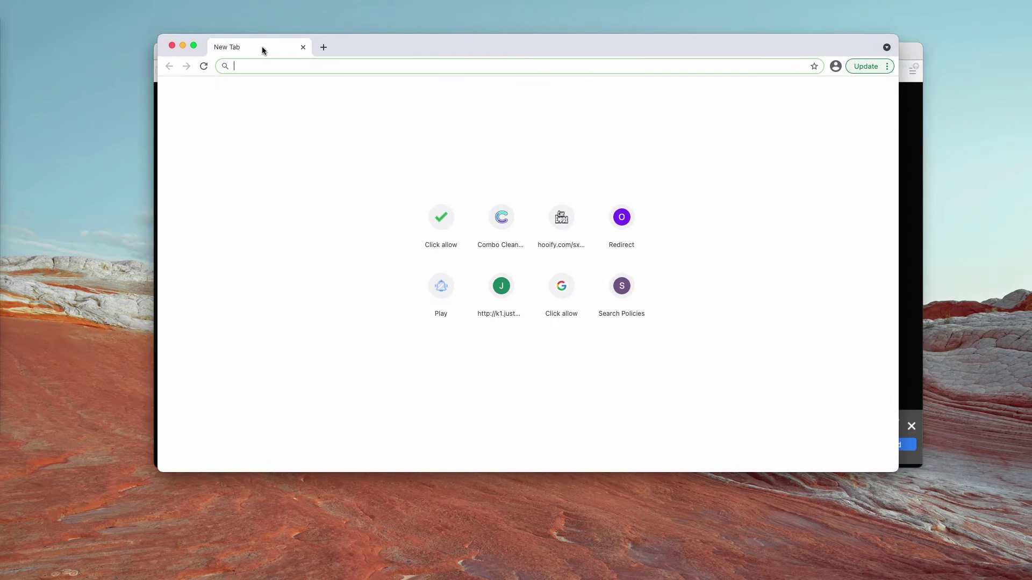
pyautogui.click(865, 66)
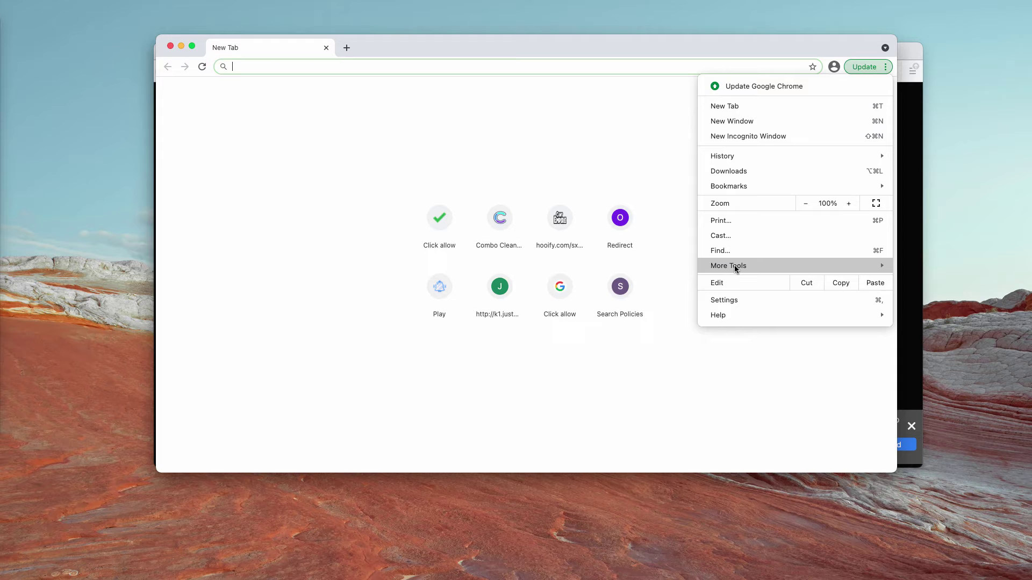
pyautogui.moveTo(731, 265)
pyautogui.click(592, 315)
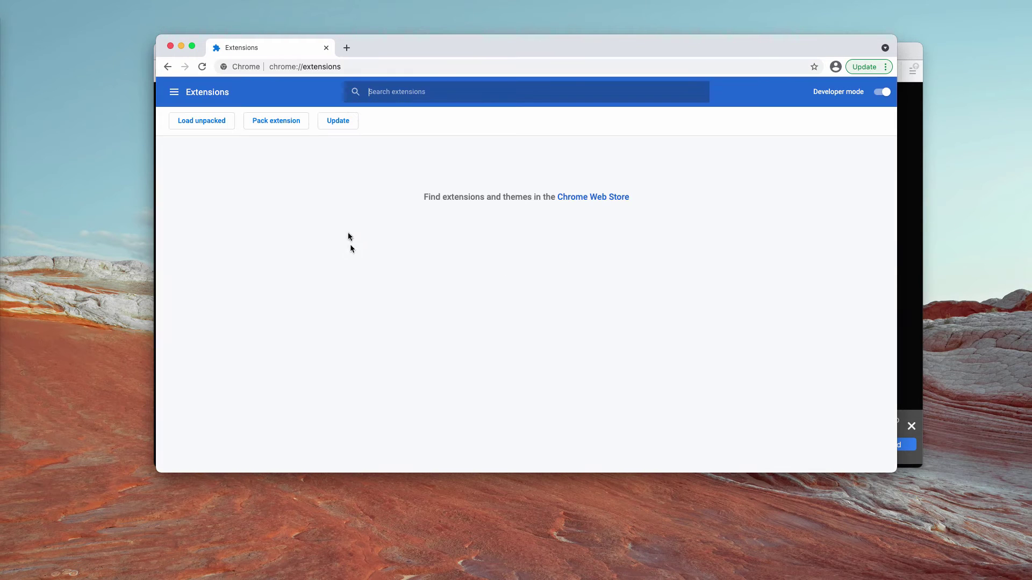
# Step: Replace the fake Flash page's address to navigate away from the scam site
pyautogui.click(326, 49)
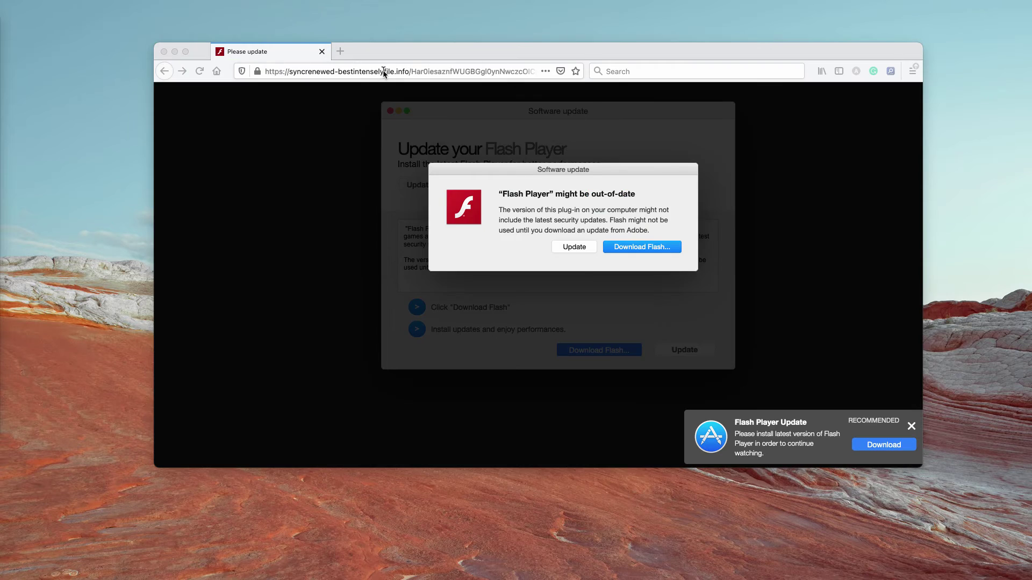
pyautogui.click(384, 72)
pyautogui.write('cabinet.violity.com')
pyautogui.press('Return')
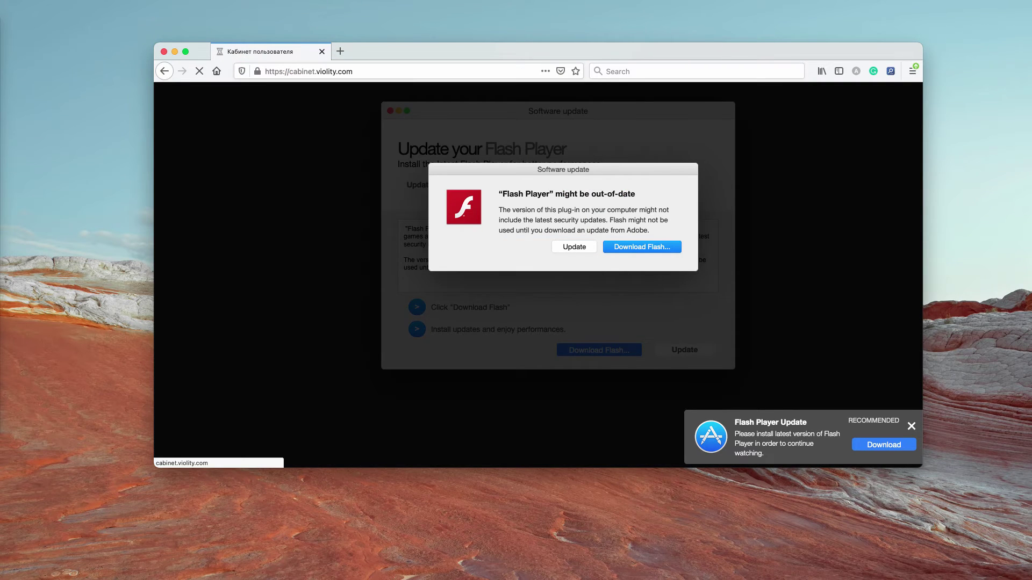
pyautogui.press('super+f')
pyautogui.write('c')
# Step: Load combocleaner.com in a new tab and check its full https address
pyautogui.press('super+t')
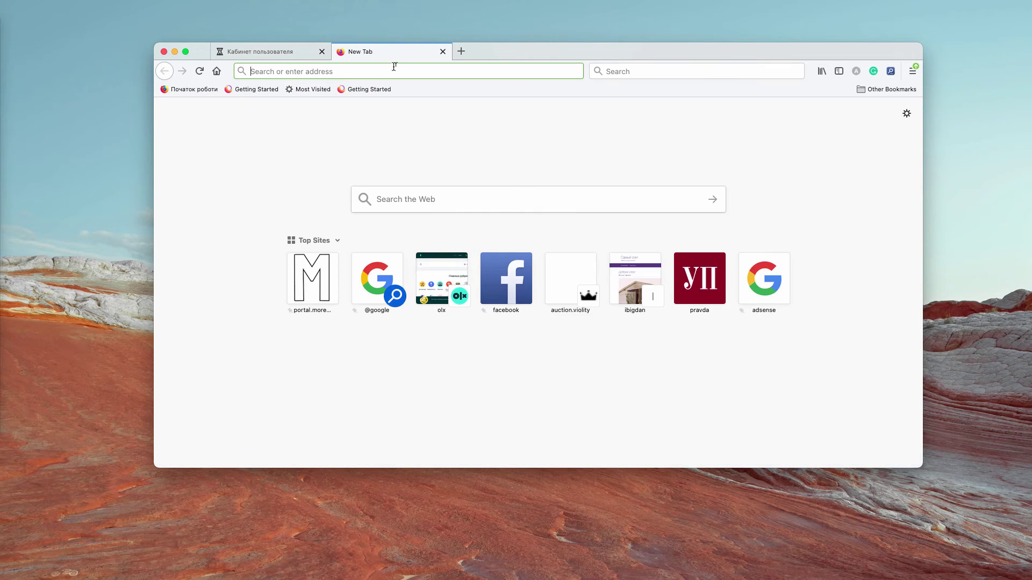
pyautogui.click(419, 68)
pyautogui.write('co')
pyautogui.press('Return')
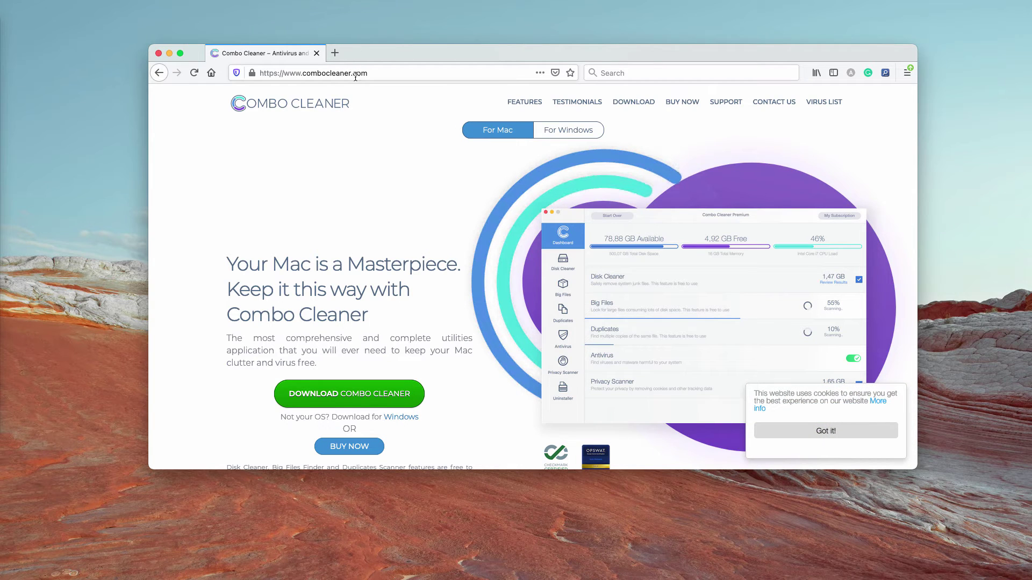
pyautogui.click(306, 74)
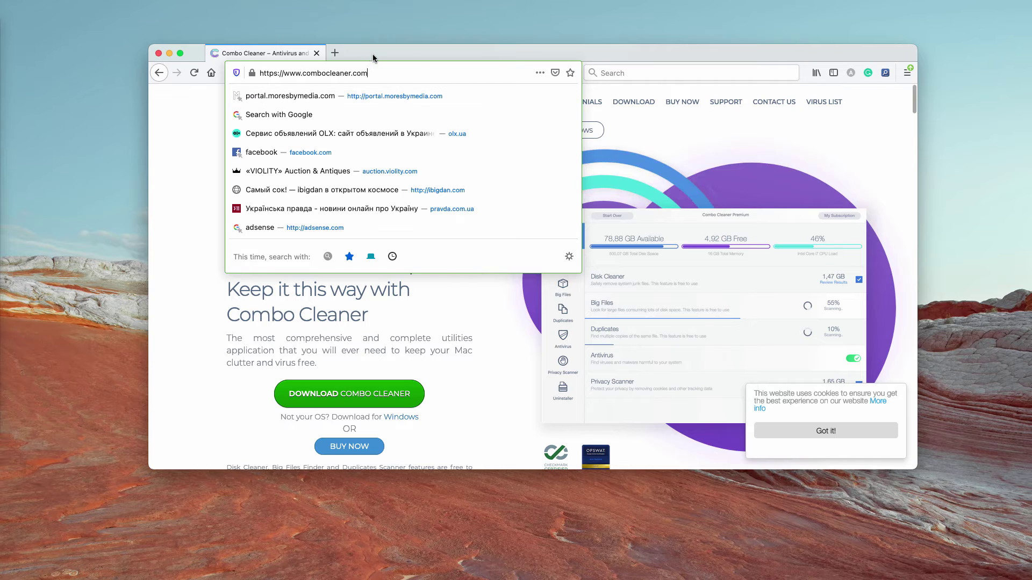
pyautogui.press('Escape')
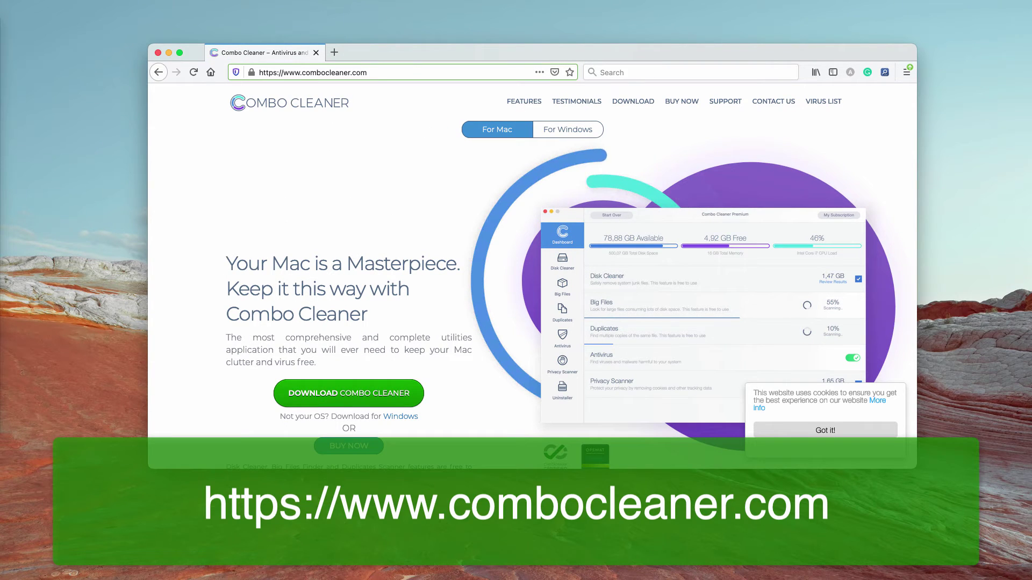
pyautogui.click(2, 516)
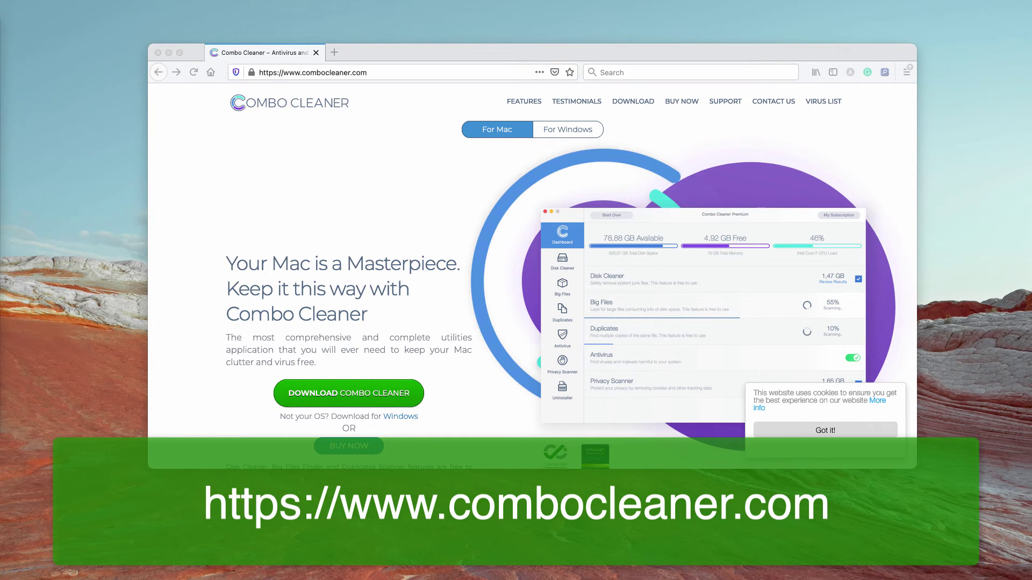
pyautogui.click(315, 53)
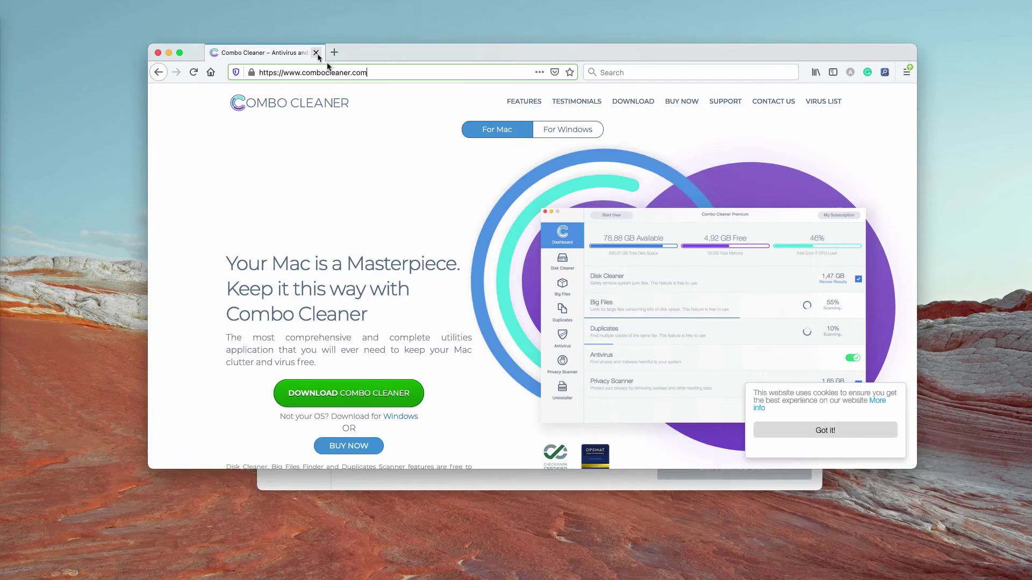
# Step: Close Firefox and run Combo Cleaner's full Combo Scan, which reports 7 threats
pyautogui.click(315, 53)
pyautogui.moveTo(460, 131); pyautogui.dragTo(444, 129)
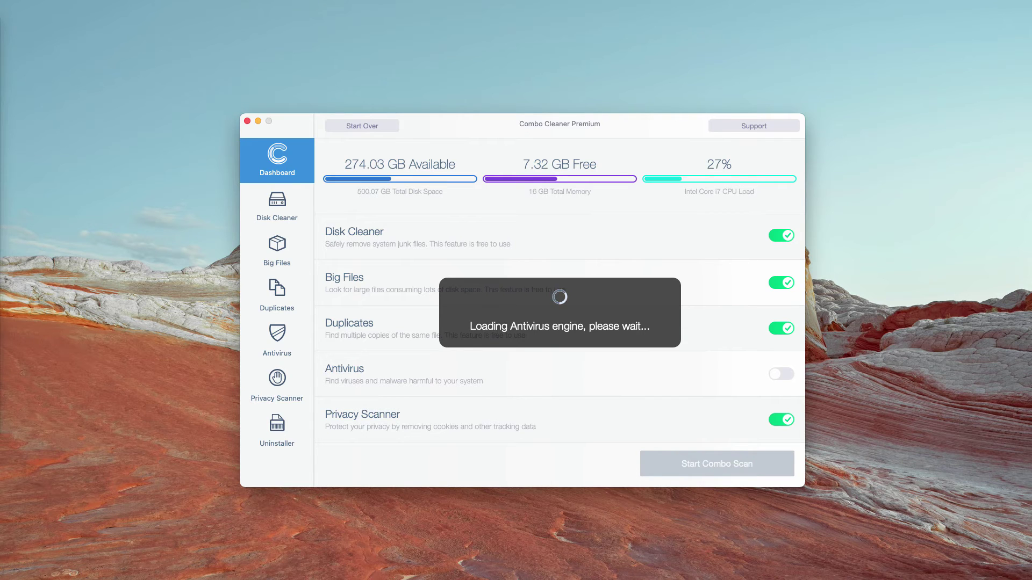
pyautogui.click(684, 464)
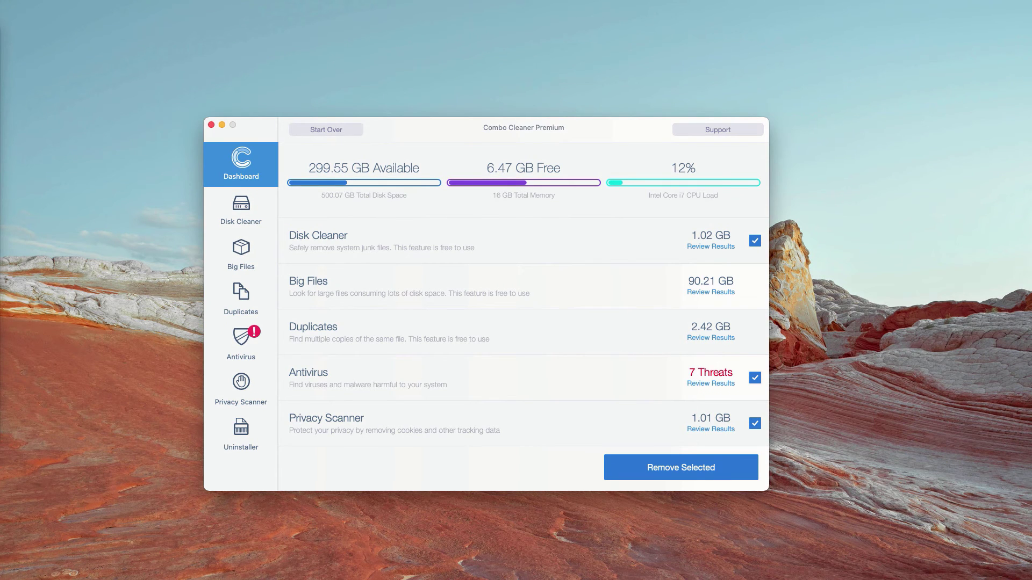
# Step: Open the Antivirus results listing the 7 infected Installer.dmg and AdobeFlashPlayer.dmg files
pyautogui.moveTo(506, 133); pyautogui.dragTo(489, 132)
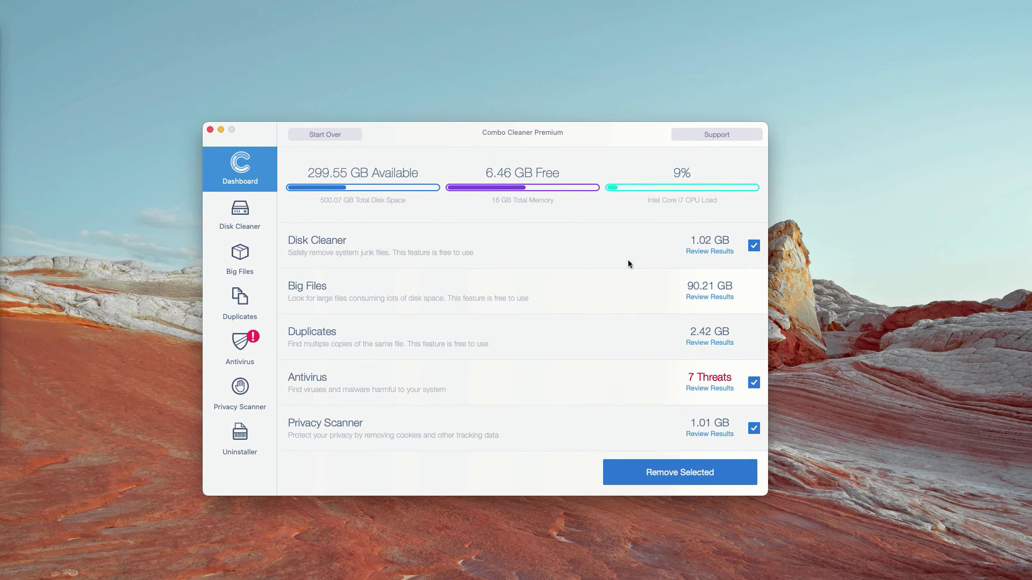
pyautogui.click(240, 354)
pyautogui.click(240, 167)
pyautogui.click(710, 389)
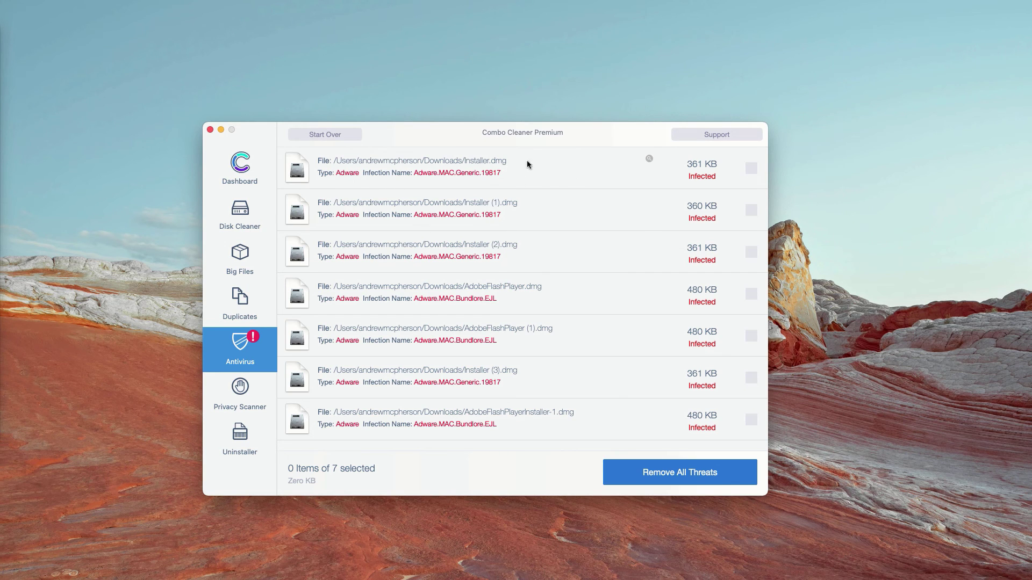
pyautogui.moveTo(576, 135); pyautogui.dragTo(575, 141)
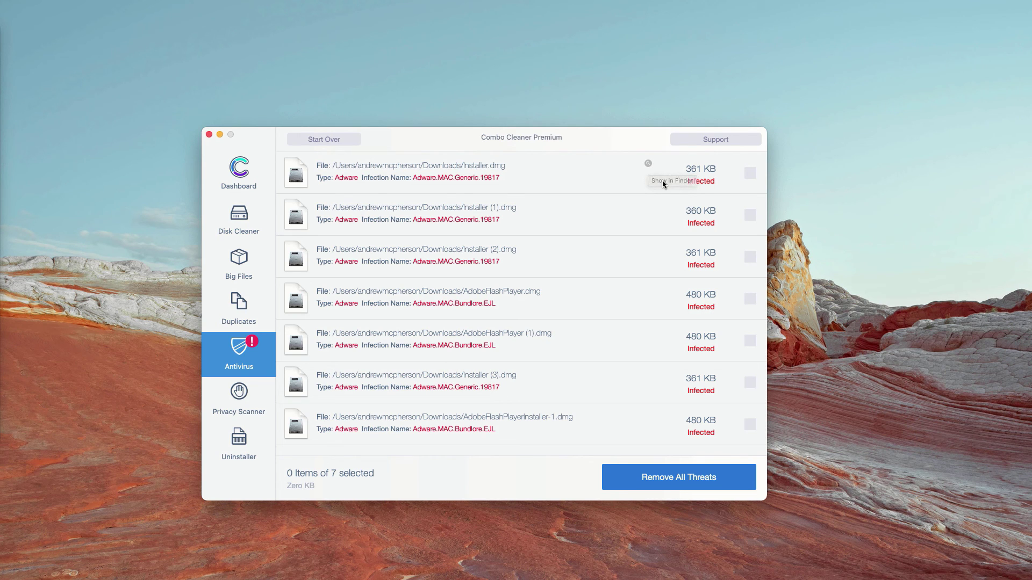
# Step: Reveal Installer.dmg in Downloads and move it to the Trash
pyautogui.click(647, 164)
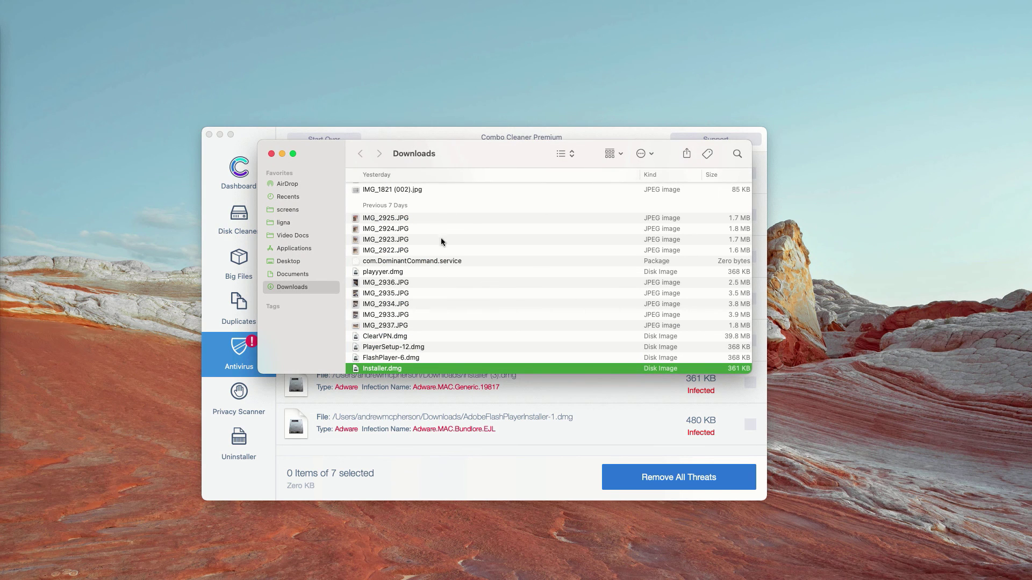
pyautogui.scroll(-5, 445, 344)
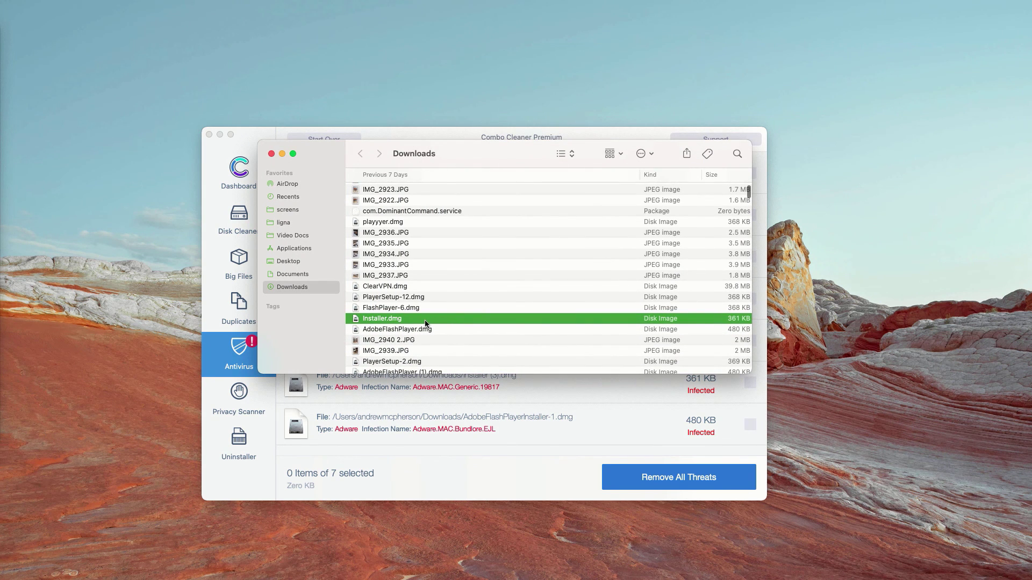
pyautogui.rightClick(410, 319)
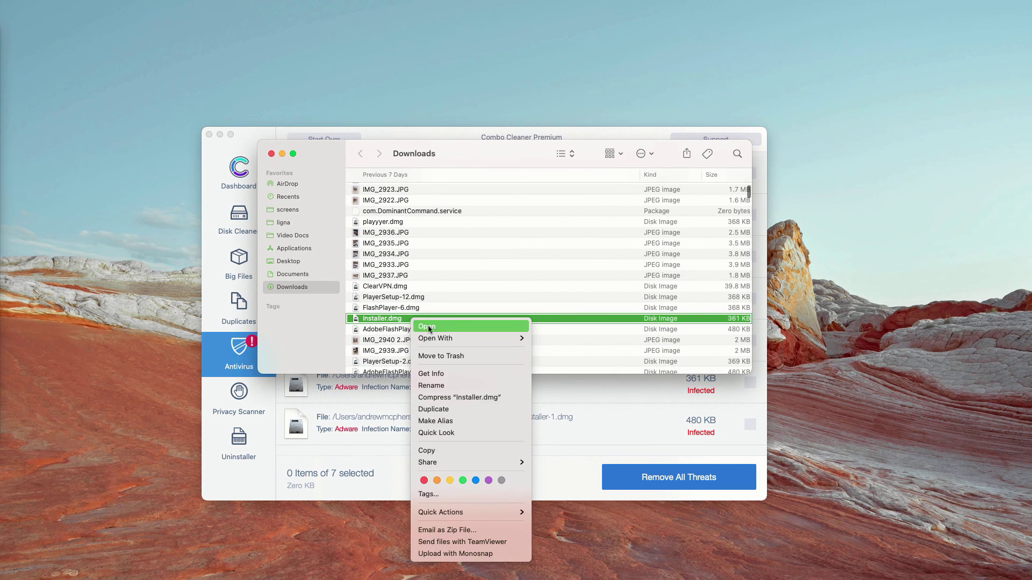
pyautogui.click(435, 356)
pyautogui.click(272, 154)
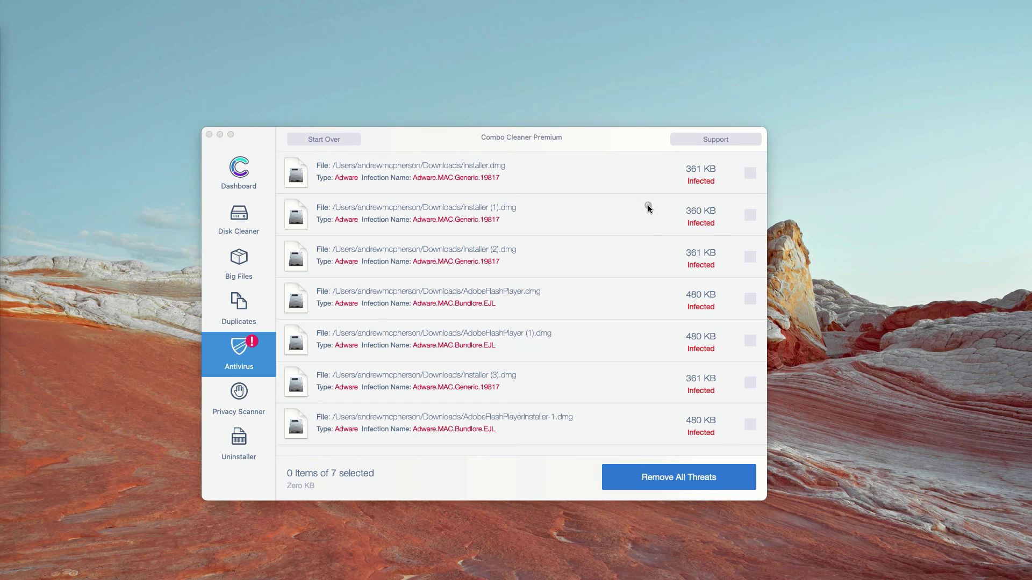
# Step: Reveal Installer (1).dmg in Downloads and move it to the Trash
pyautogui.click(647, 205)
pyautogui.rightClick(505, 368)
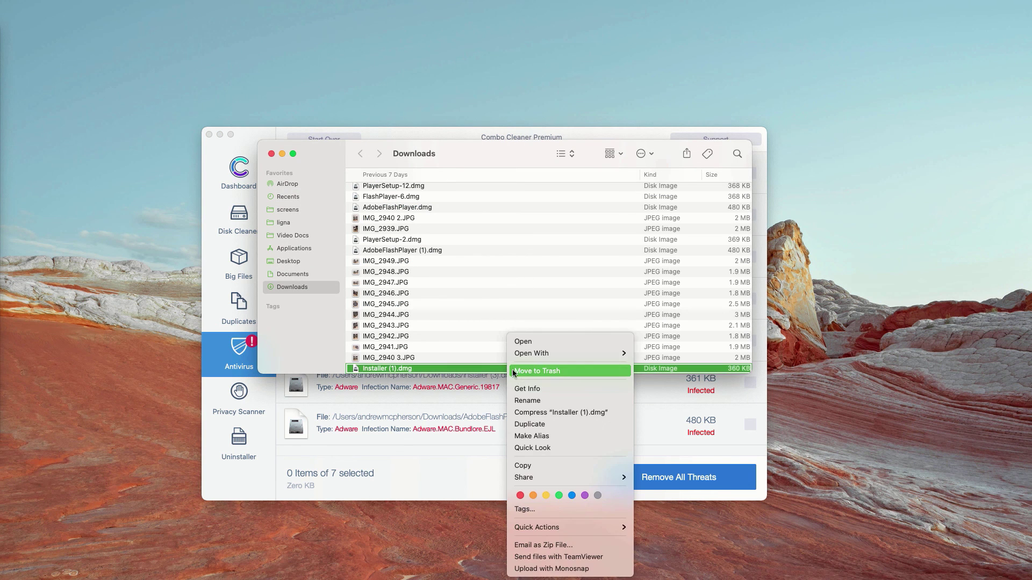
pyautogui.click(531, 370)
pyautogui.click(270, 154)
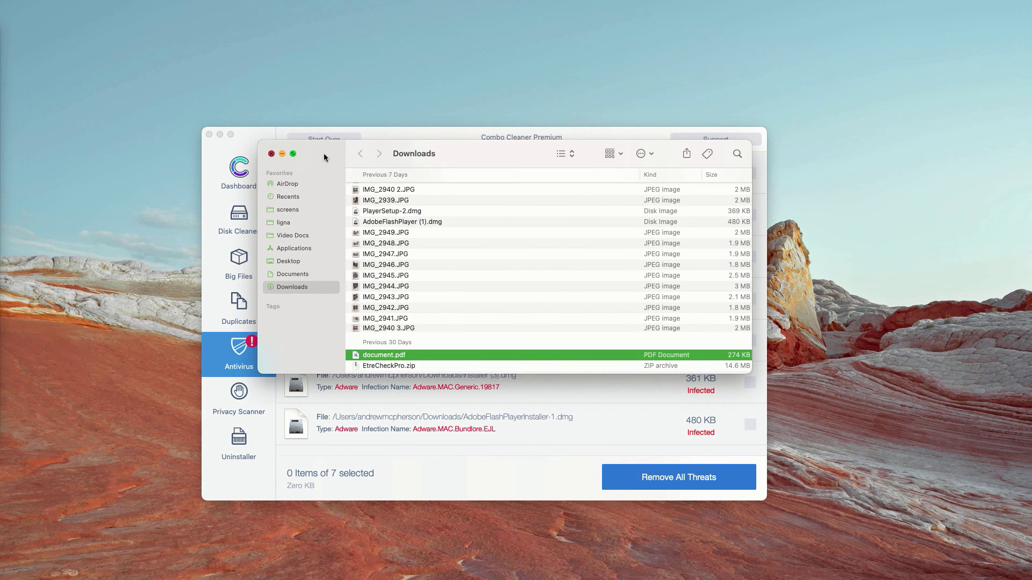